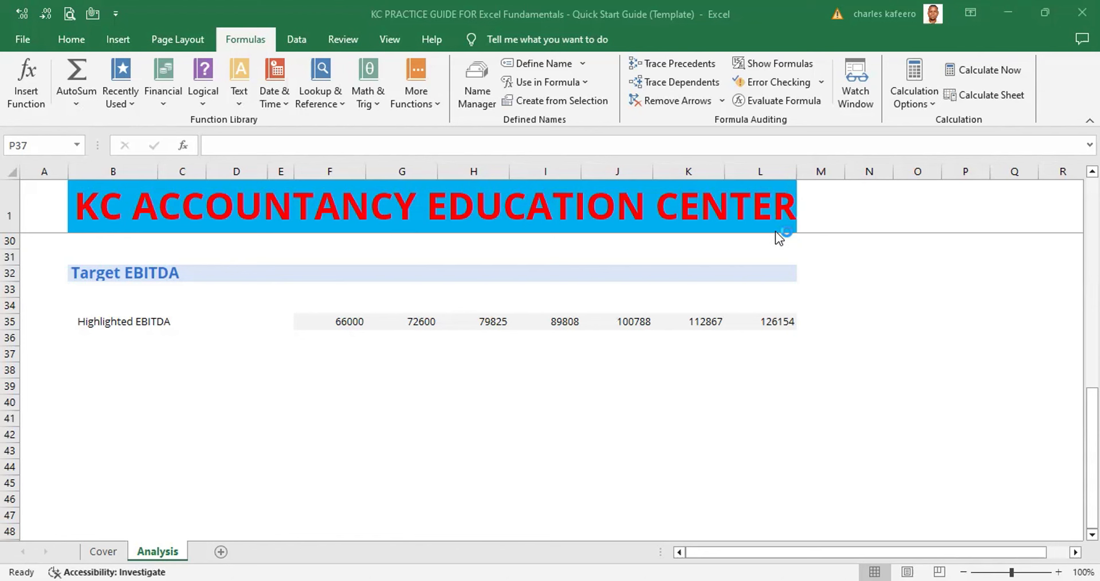
- Select the Highlighted EBITDA values in F35:L35 to review the row
left_click(334, 322)
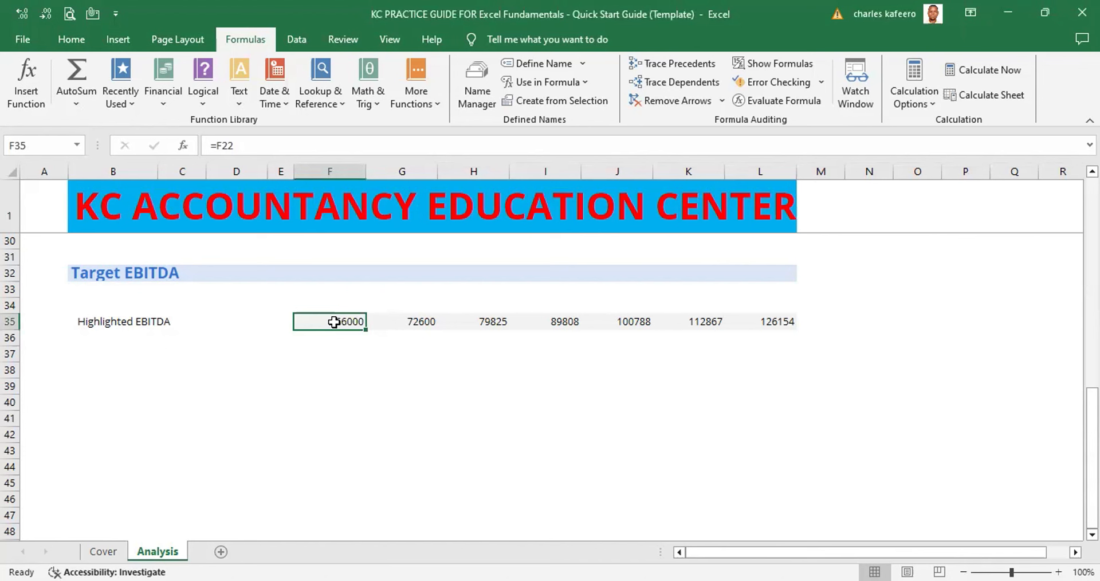
key("shift+Right")
key("shift+Right")
key("shift+Right")
key("shift+Right")
key("shift+Right")
key("shift+Right")
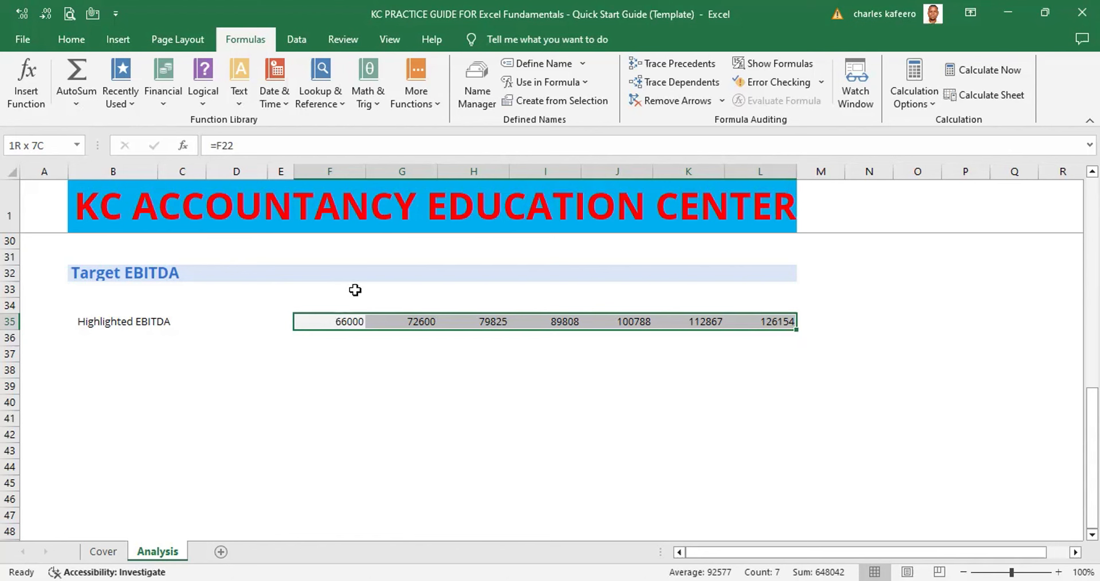
- Copy the first Depreciation input cell, F24, to reuse its input formatting
left_click(249, 320)
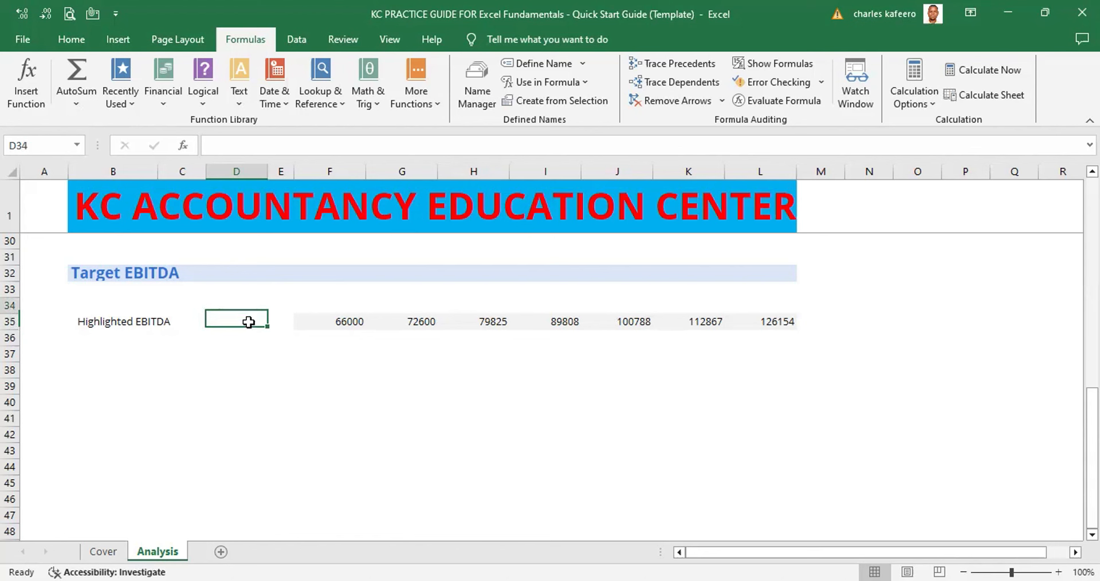
key("Up")
left_click(249, 322)
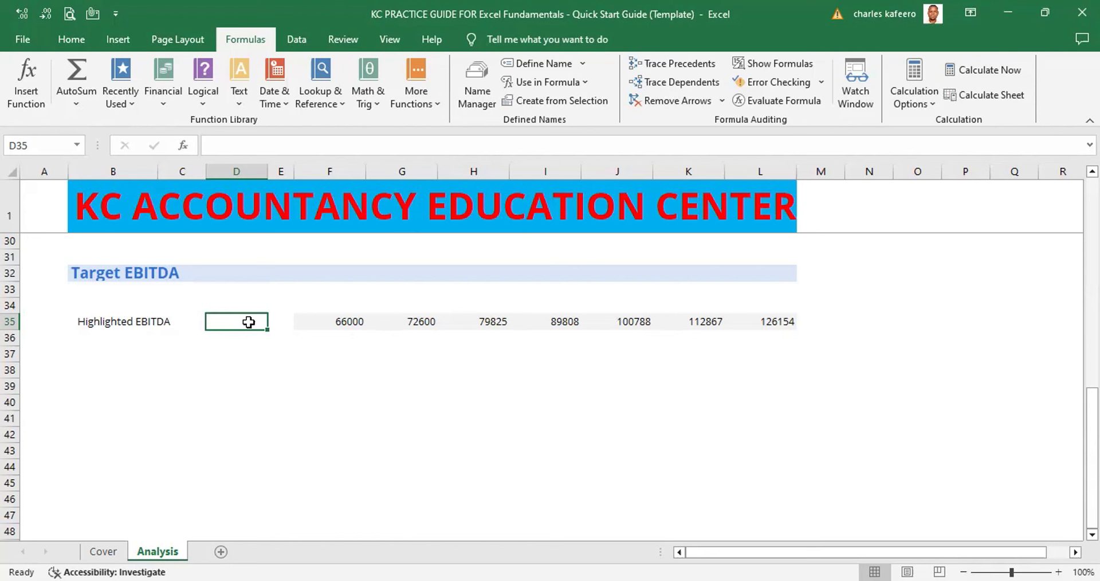
key("Up")
key("Up")
key("Up")
key("Up")
key("Up")
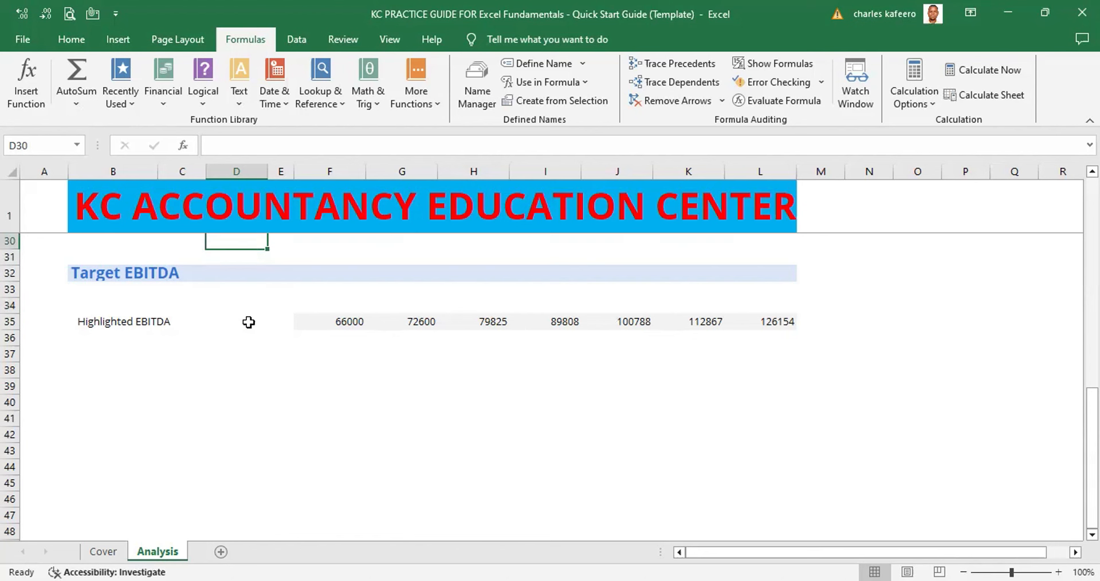
key("Up")
key("Up")
key("Up")
key("Up")
key("Up")
key("Up")
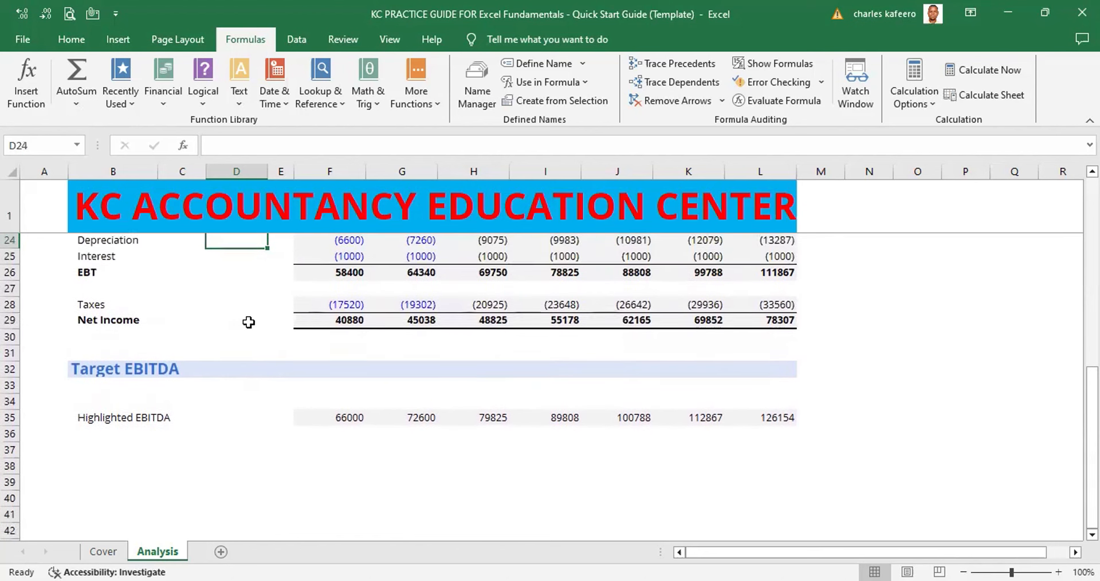
key("Up")
key("Up")
key("Up")
key("Up")
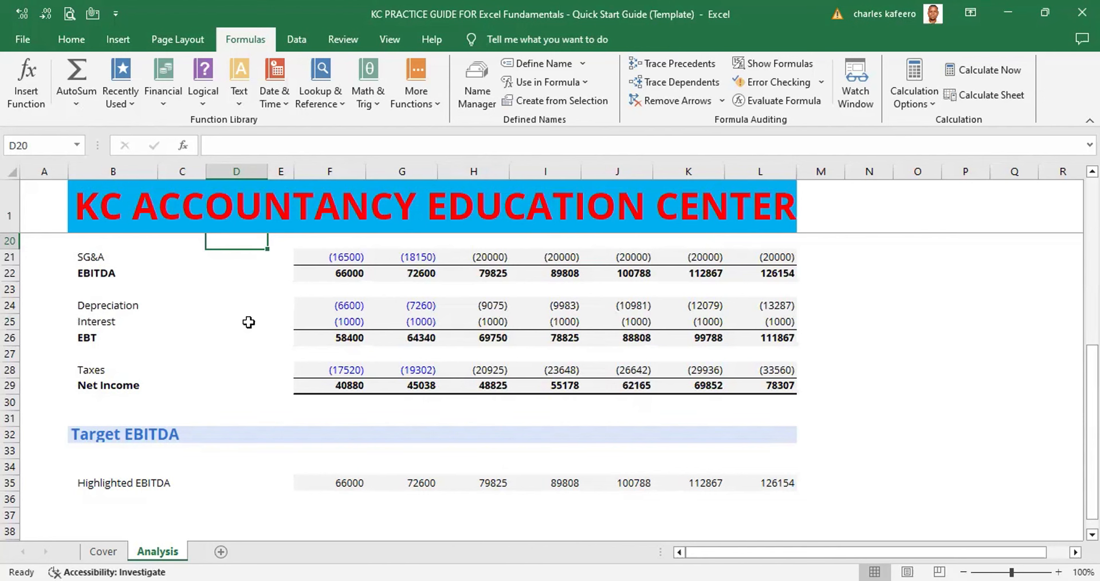
key("Down")
key("Down")
key("Down")
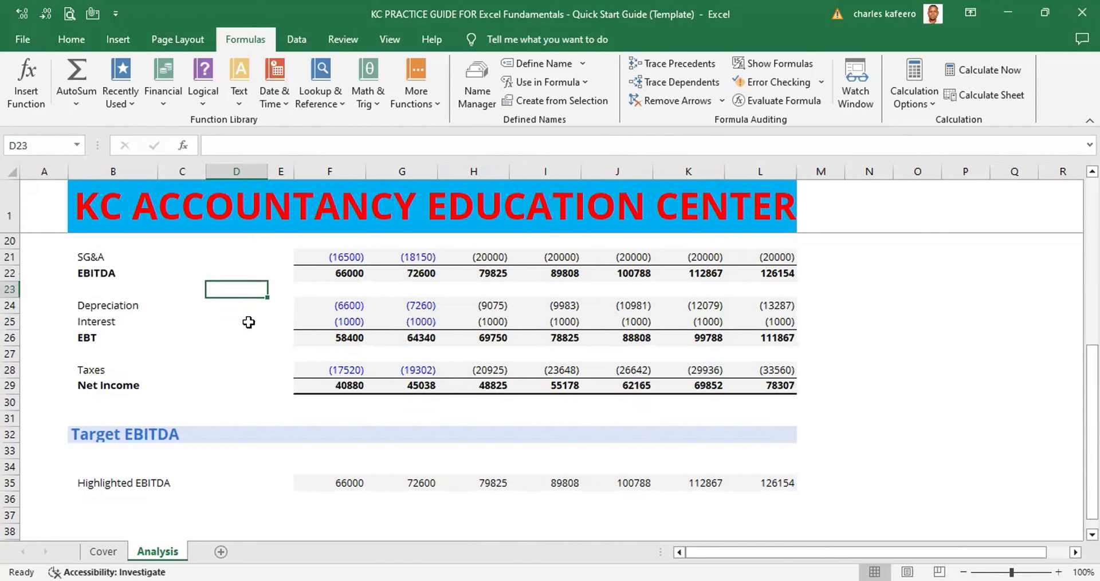
key("Down")
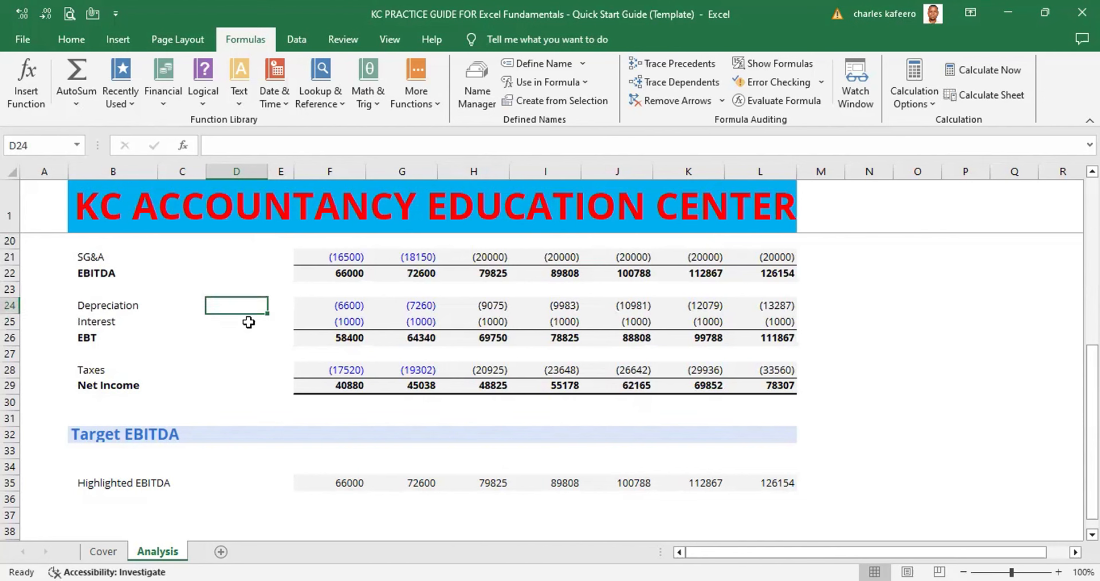
key("Right")
key("Right")
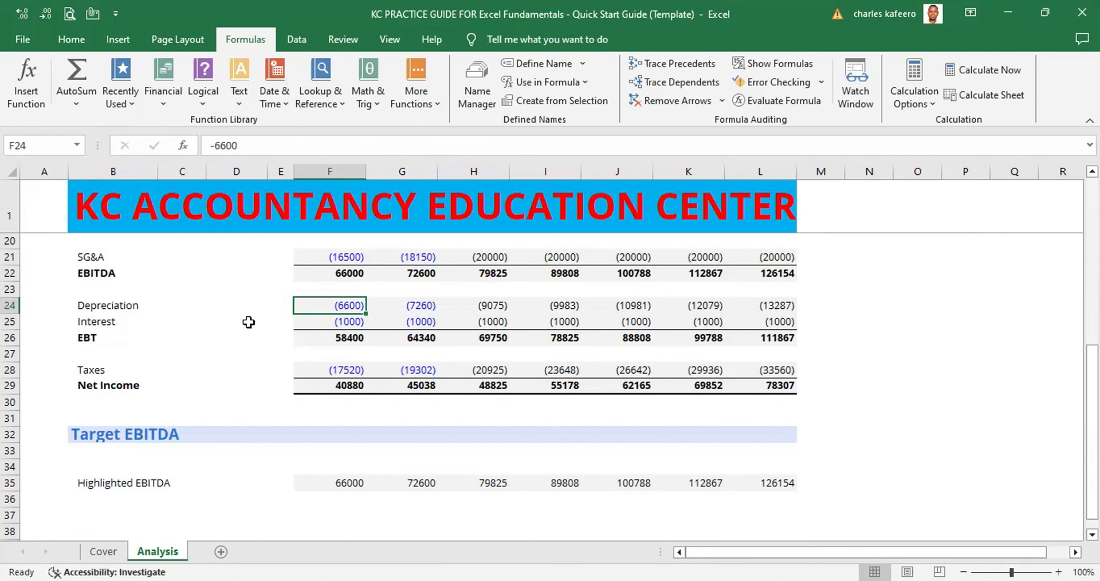
key("ctrl+c")
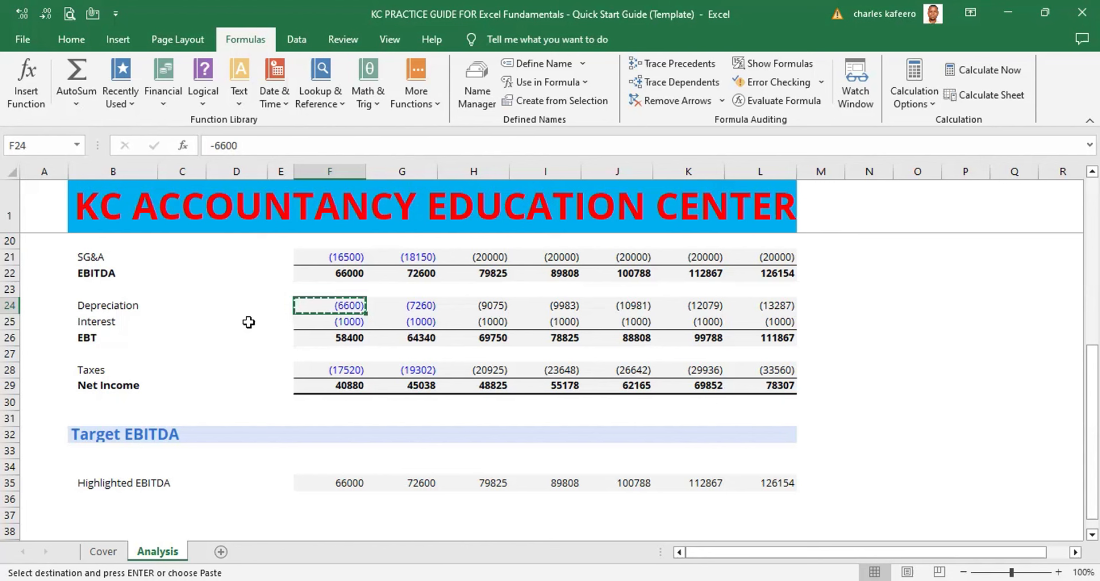
- Paste the copied Depreciation cell into D35, beside the Highlighted EBITDA label
key("Left")
key("Left")
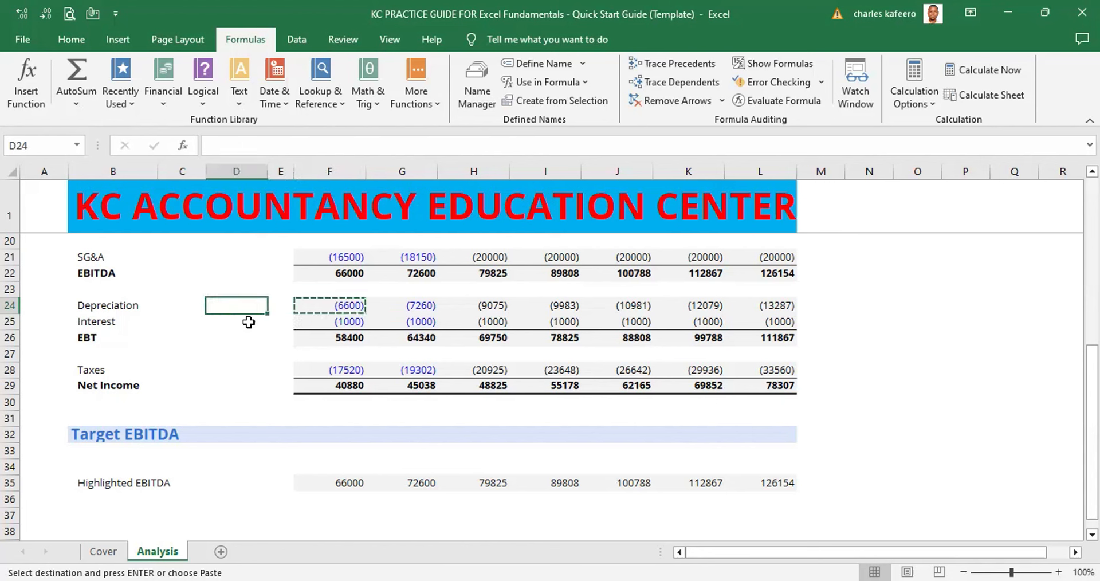
key("Down")
key("Down")
key("Down")
key("Down")
key("Down")
key("Down")
key("Down")
key("Down")
key("Down")
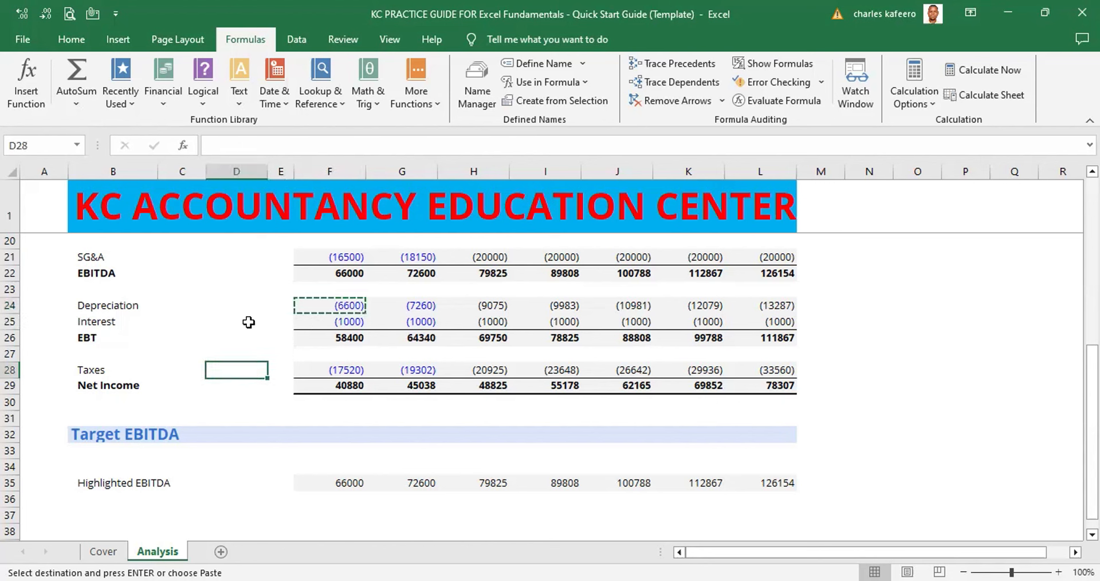
key("Down")
key("Down")
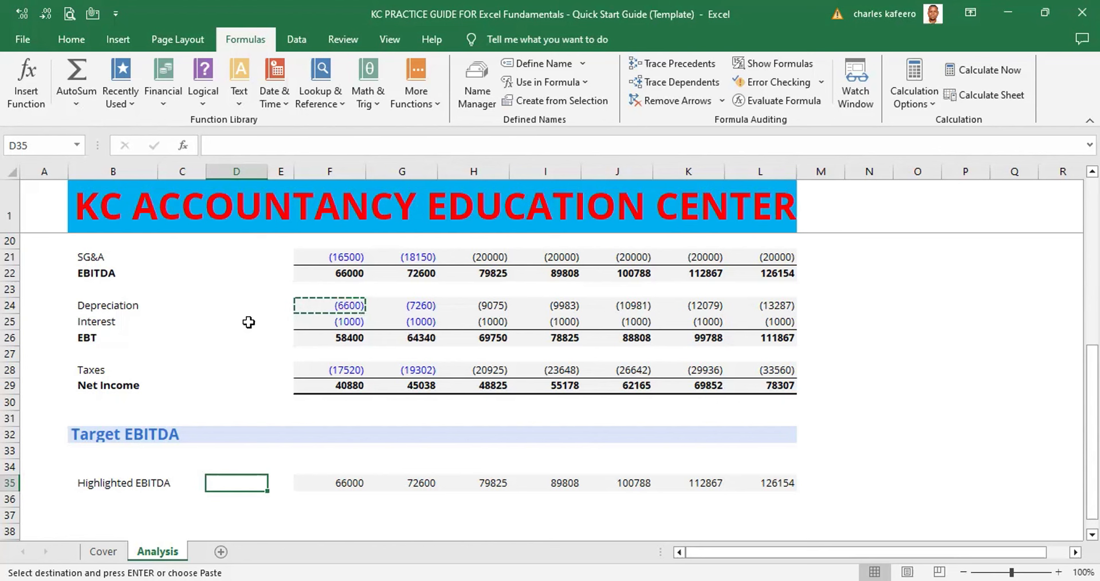
key("ctrl+v")
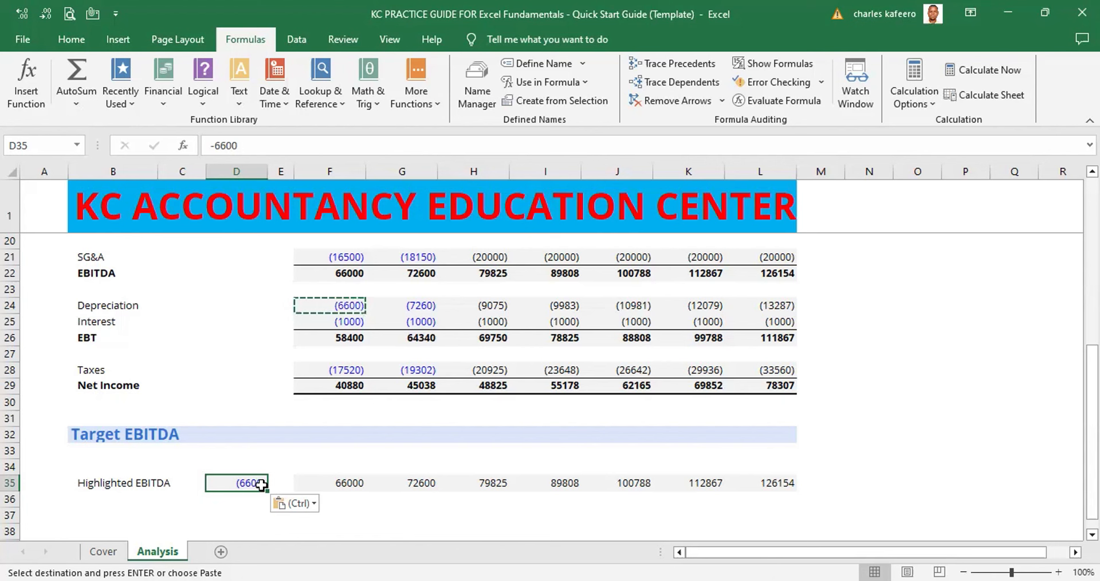
- Replace the content of D35 with 110000 as the Highlighted EBITDA threshold
double_click(261, 484)
key("BackSpace")
key("BackSpace")
key("BackSpace")
key("BackSpace")
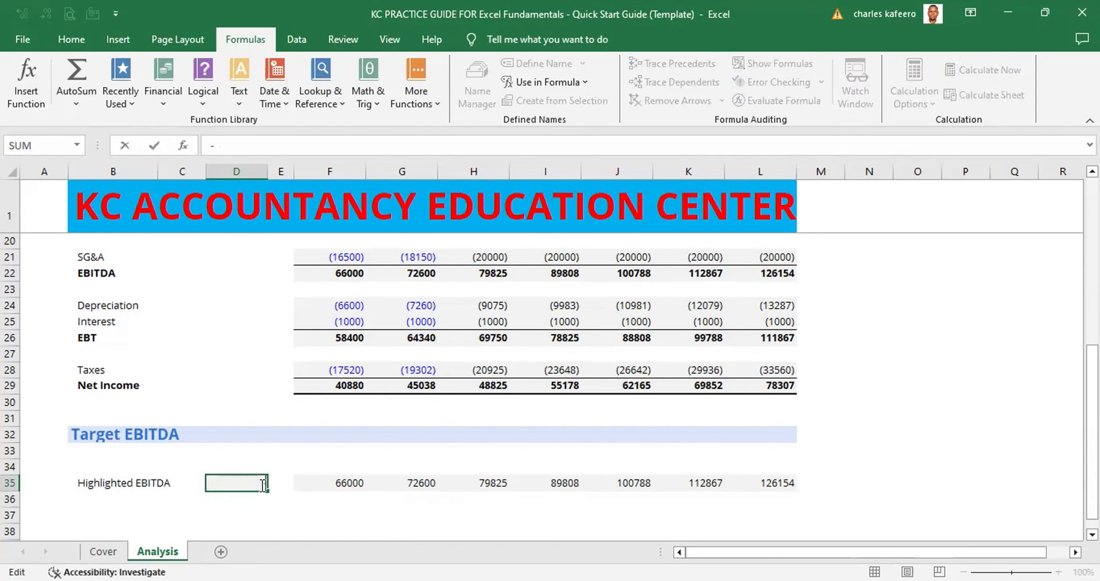
key("BackSpace")
type("1")
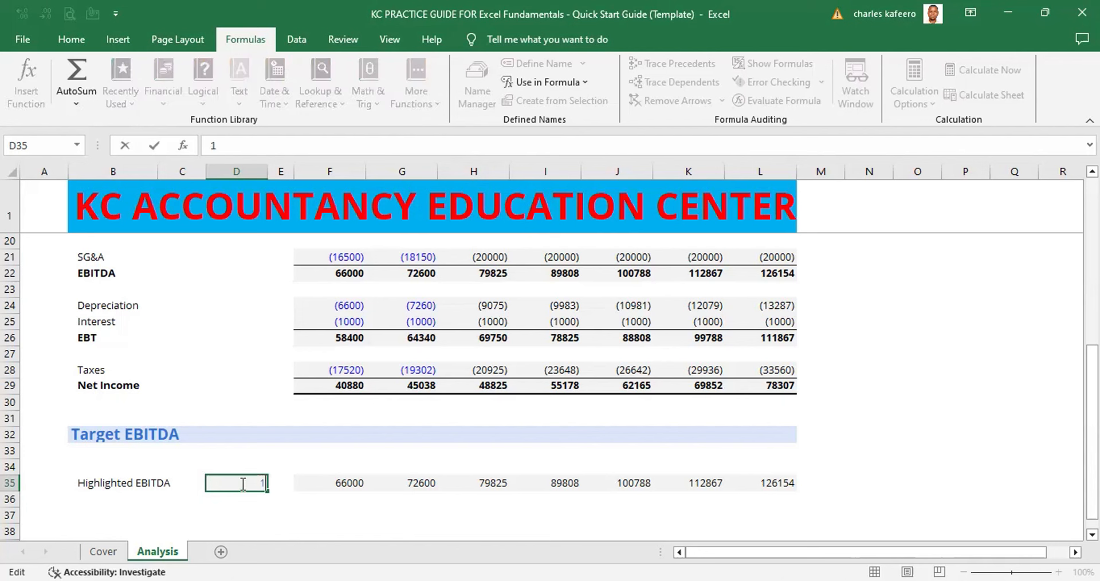
type("10000")
left_click(301, 514)
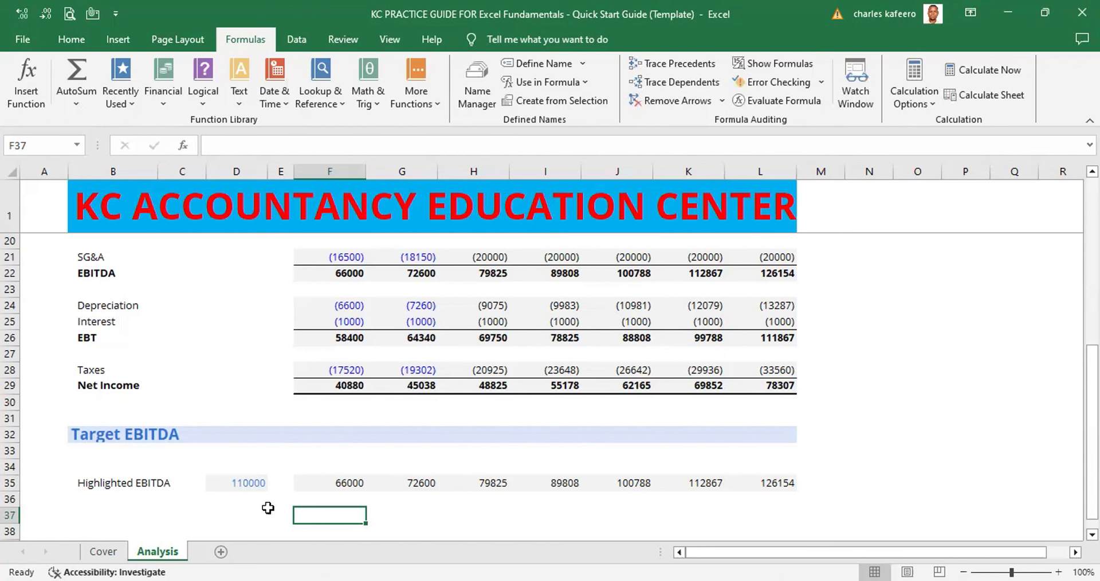
- Enter the heading "Over" in D34 above the threshold value and make it bold
left_click(151, 486)
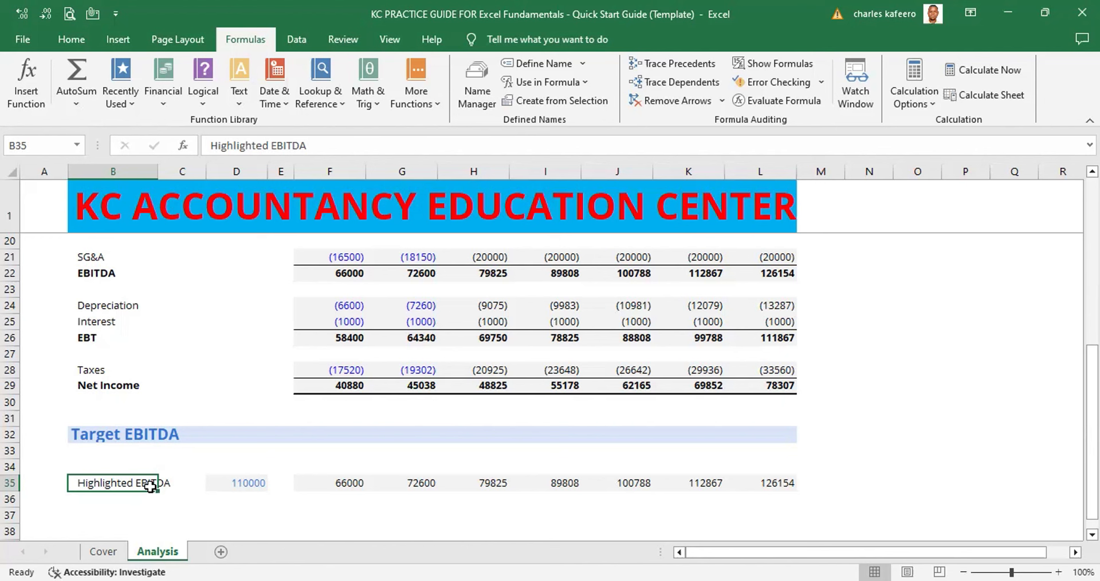
left_click(236, 475)
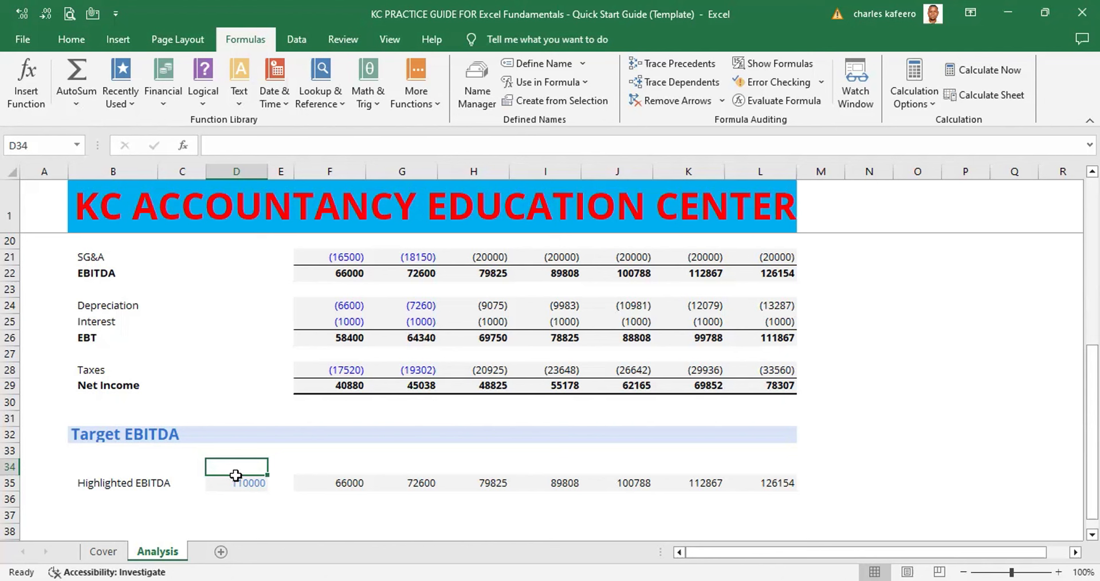
type("e")
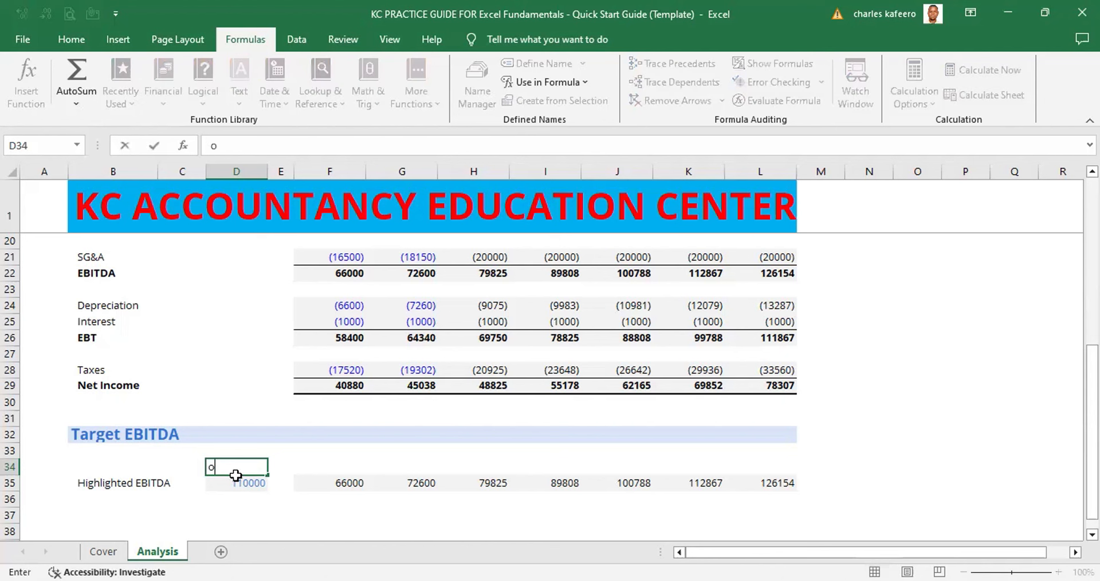
key("BackSpace")
type("Over")
key("ctrl+Return")
key("ctrl+b")
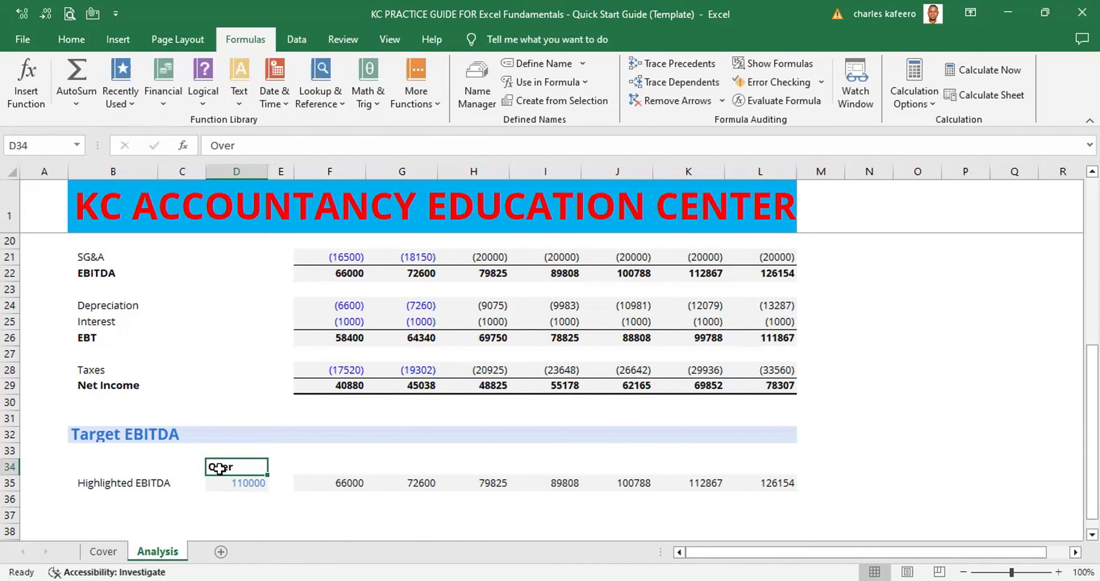
- Center the "Over" heading and the threshold value in D34:D35 horizontally
left_click(334, 500)
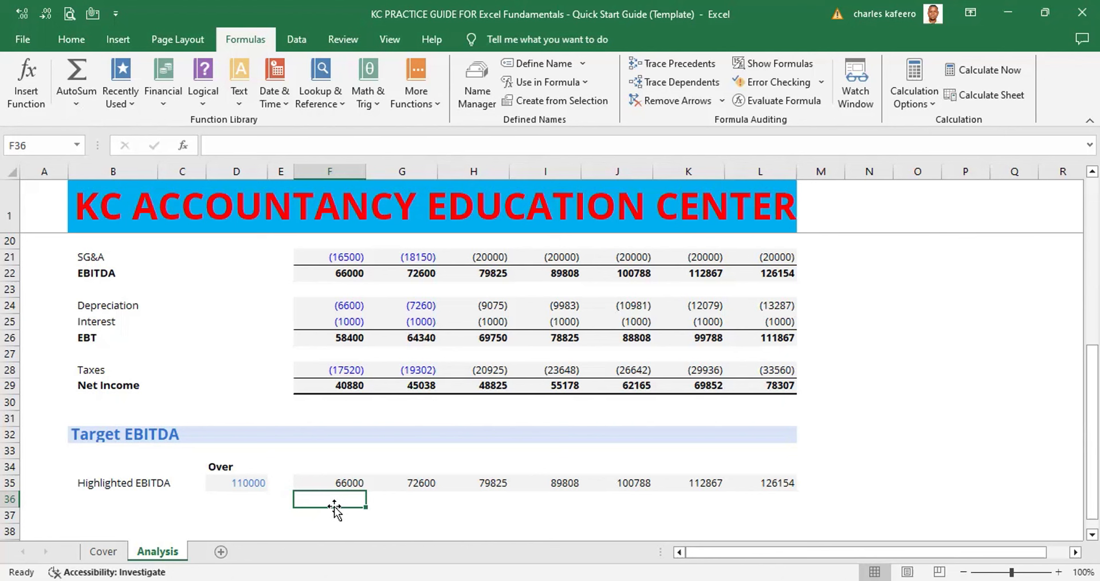
left_click(248, 484)
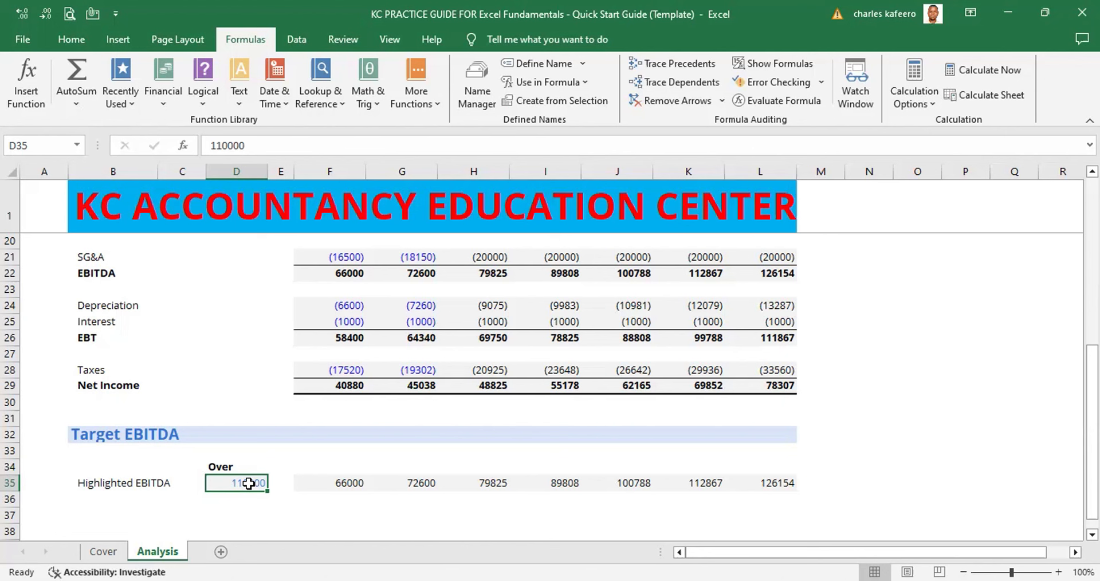
key("shift+Up")
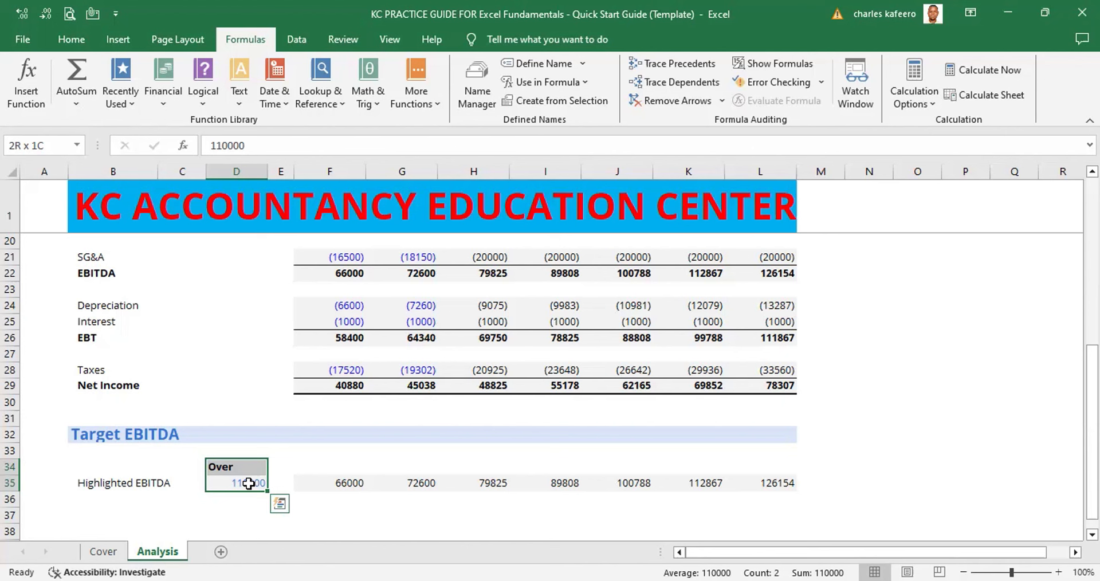
key("alt")
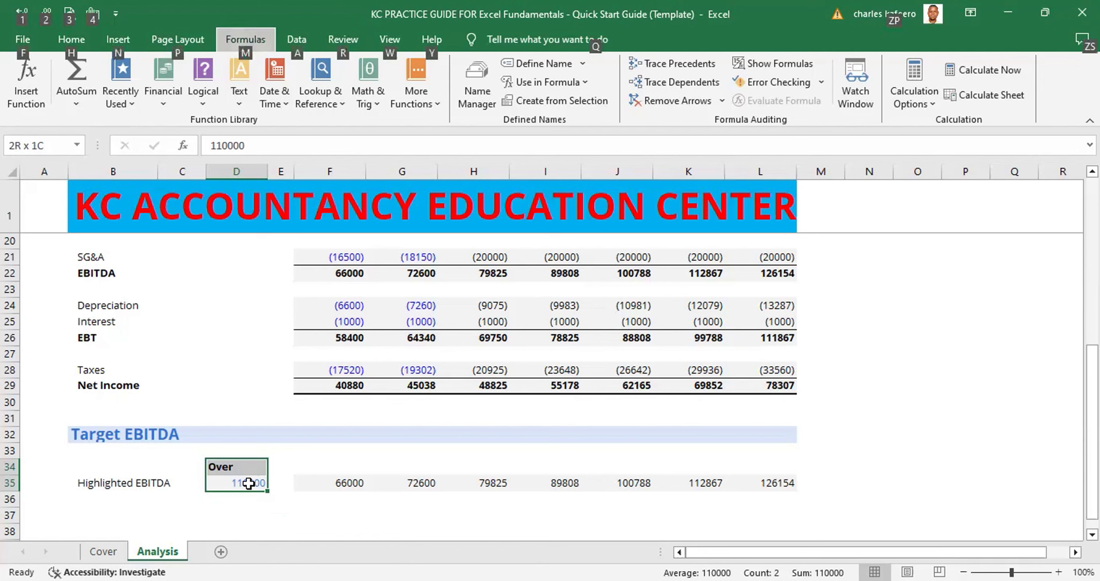
key("h")
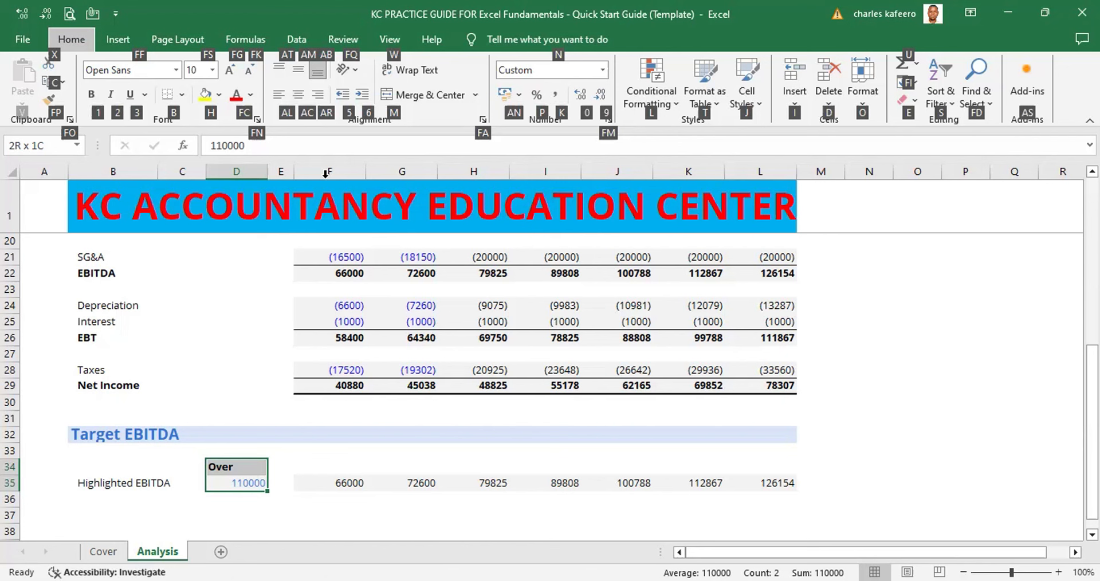
key("a")
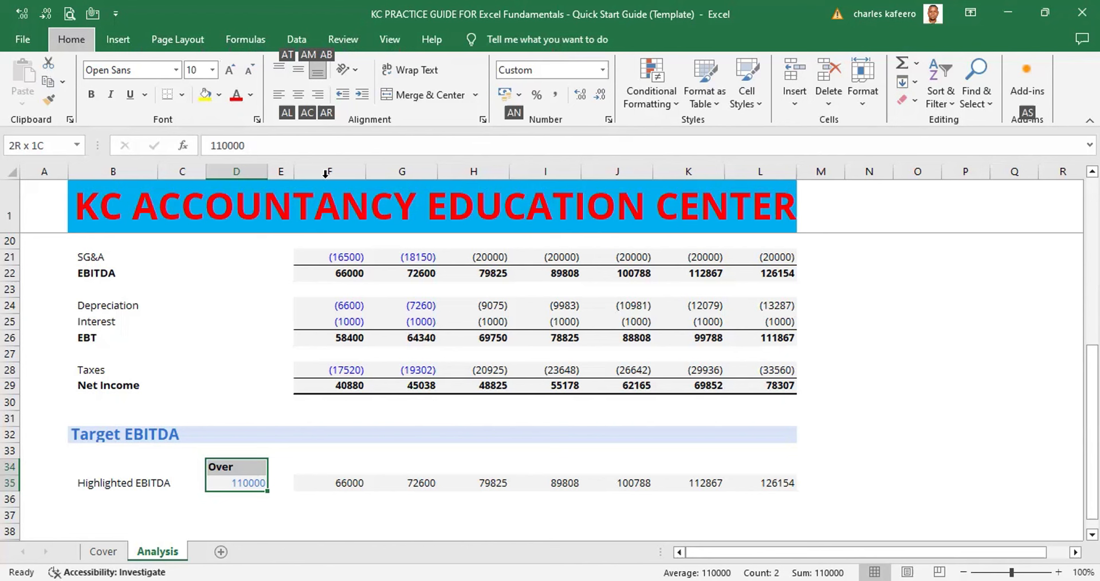
key("c")
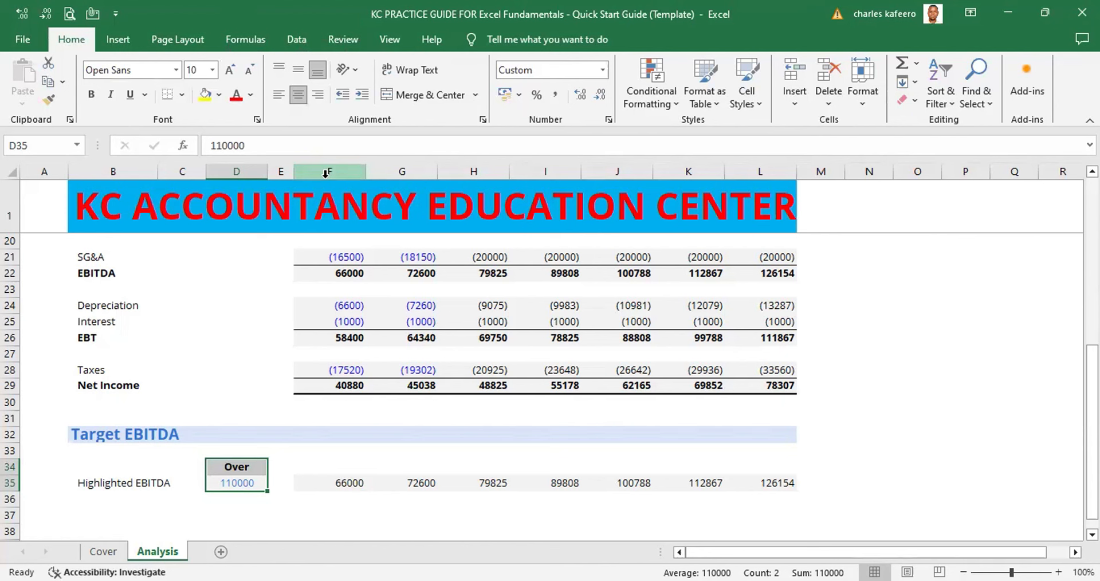
left_click(313, 527)
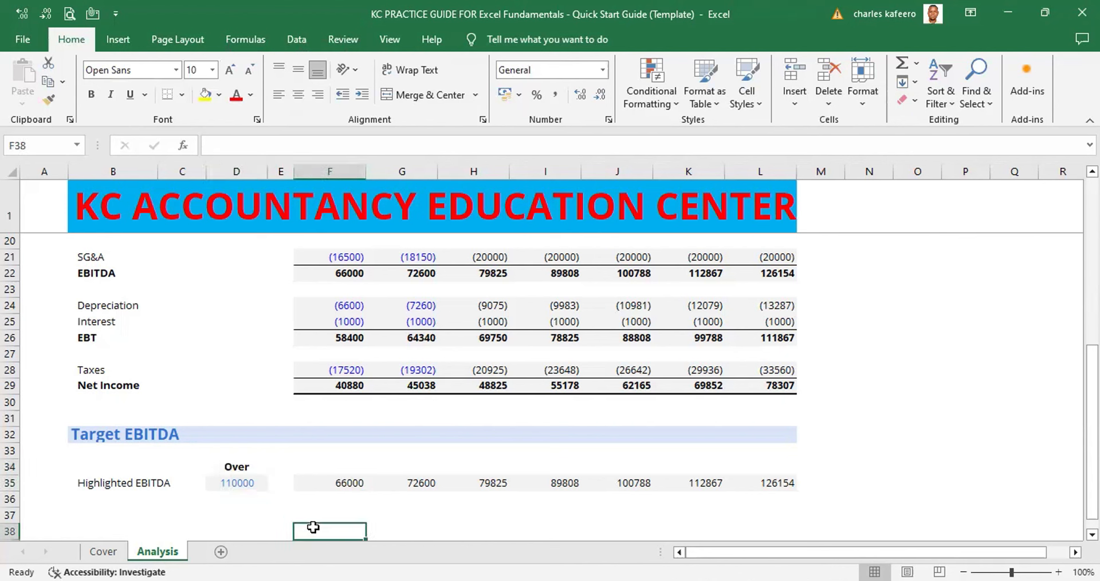
- Apply an outline border in the thin line style listed directly below None around the threshold cell D35
left_click(250, 471)
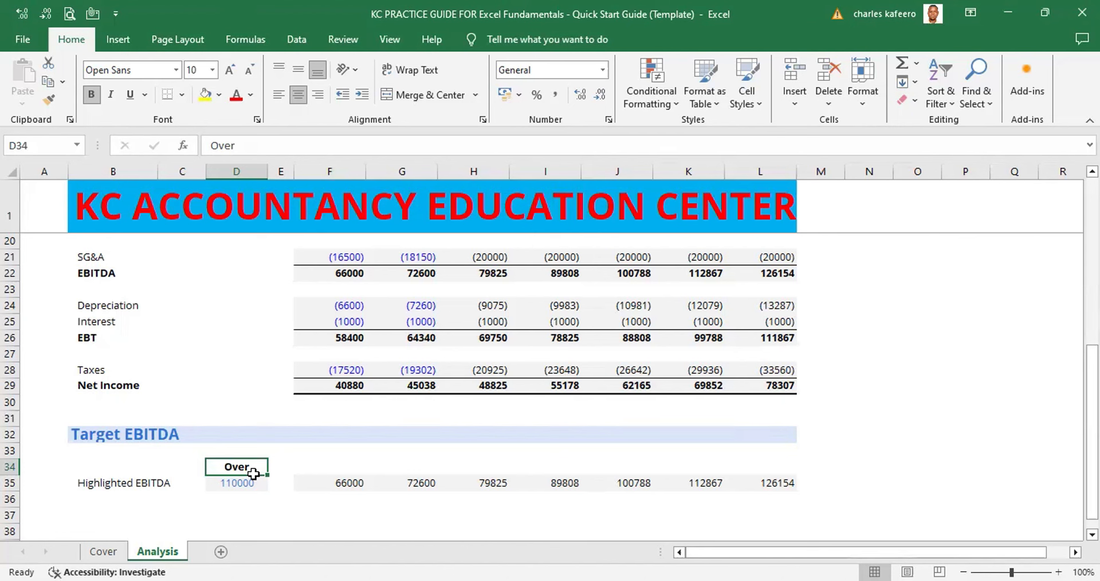
left_click(245, 483)
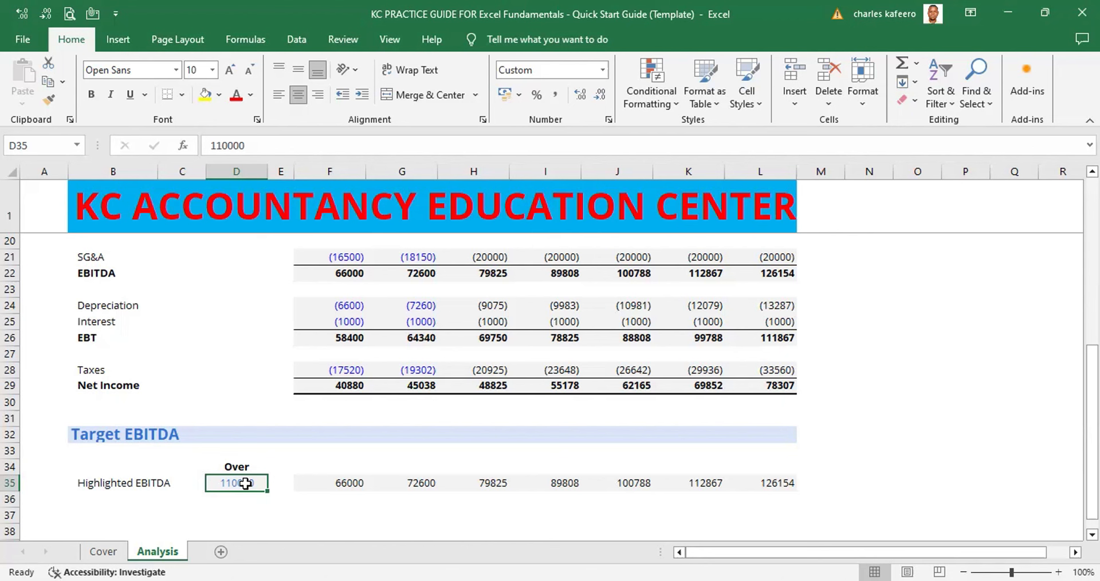
key("alt")
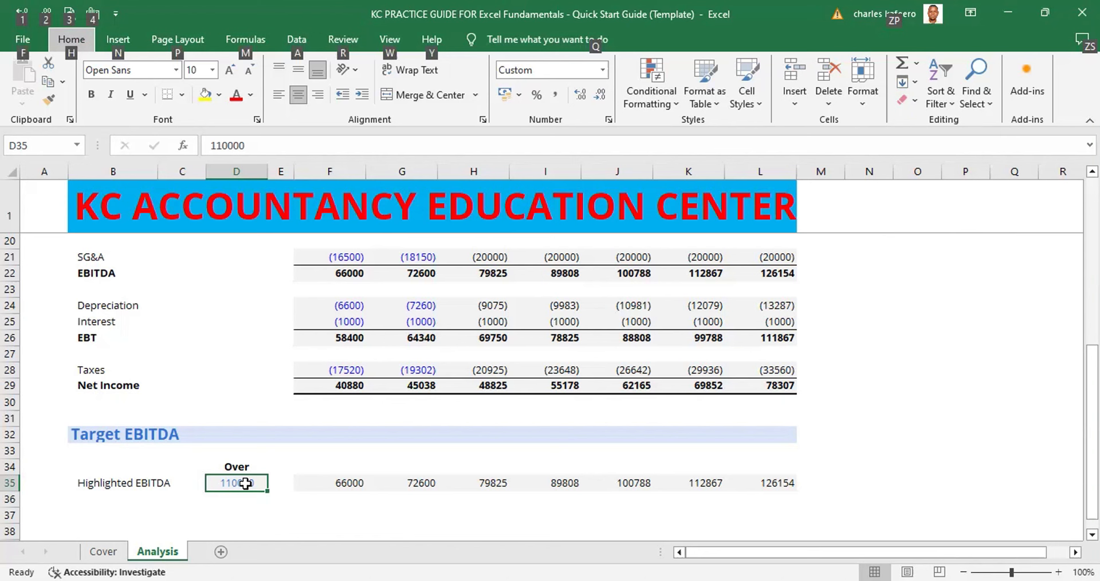
key("h")
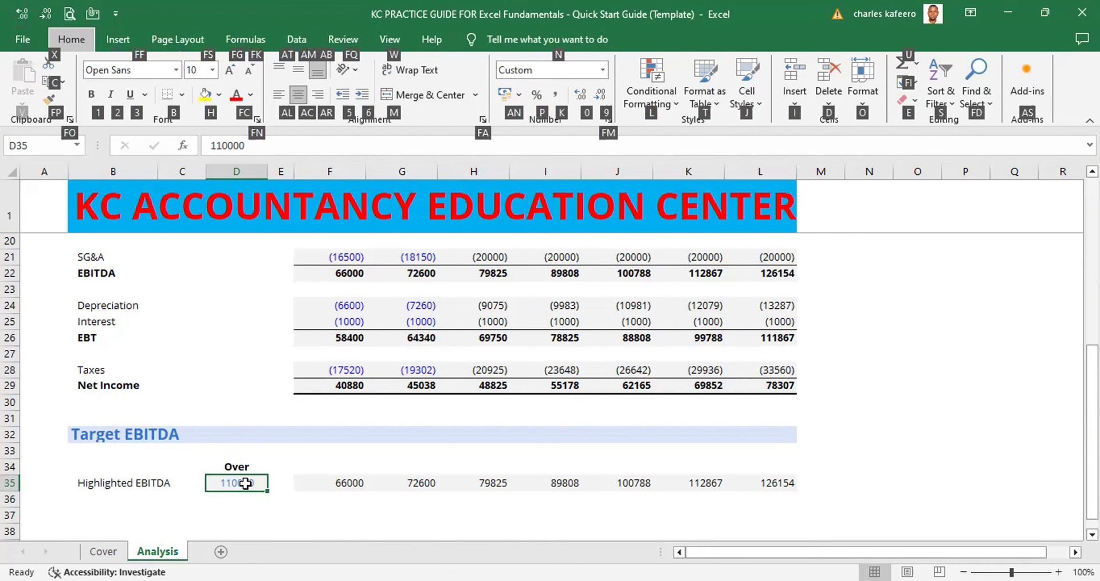
key("b")
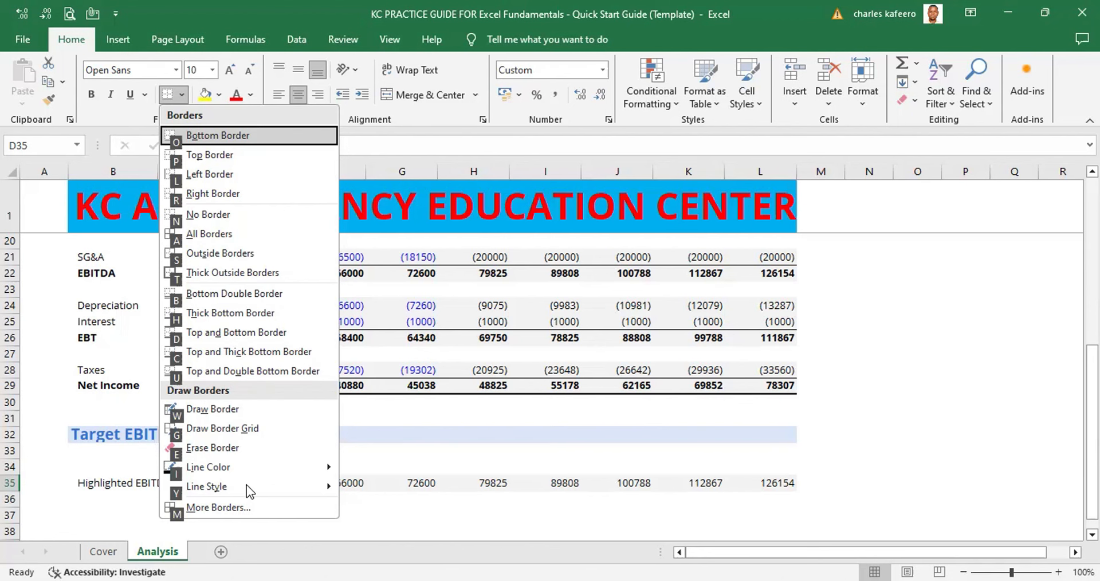
key("m")
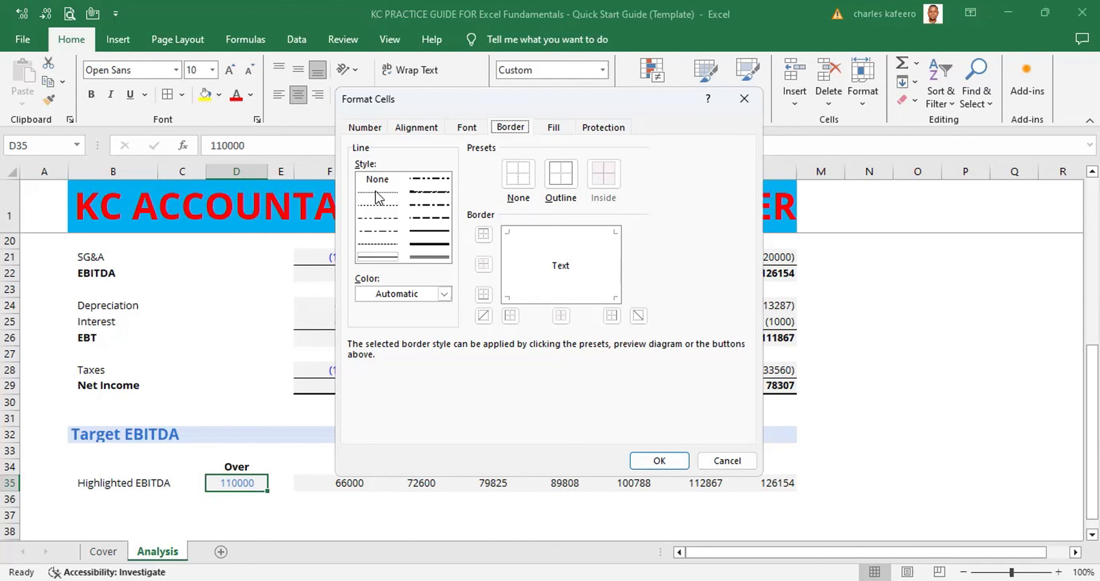
left_click(378, 256)
left_click(385, 191)
left_click(559, 177)
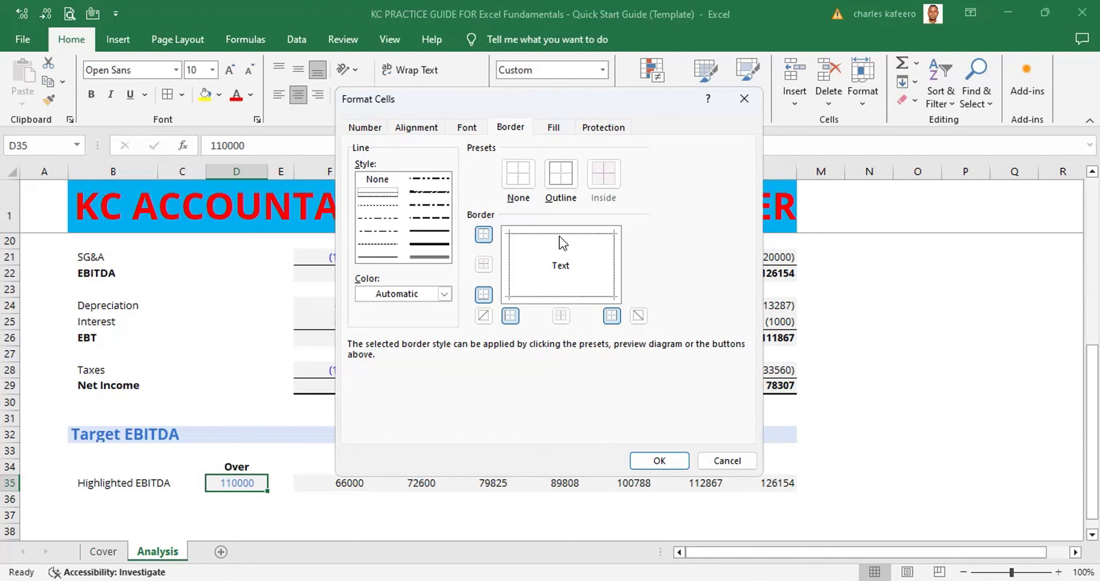
key("Return")
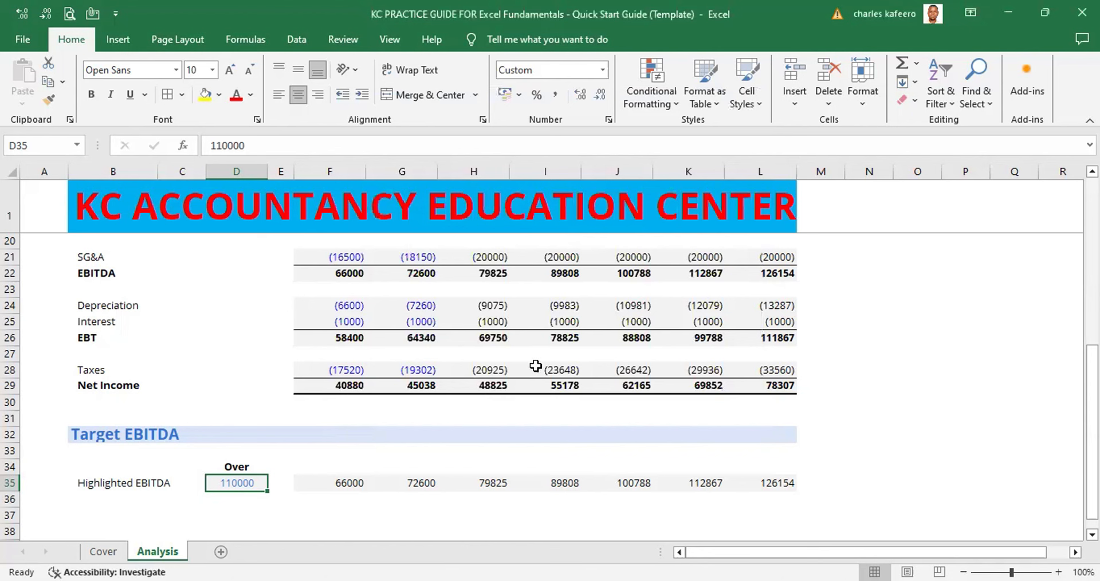
key("ctrl+c")
left_click(307, 494)
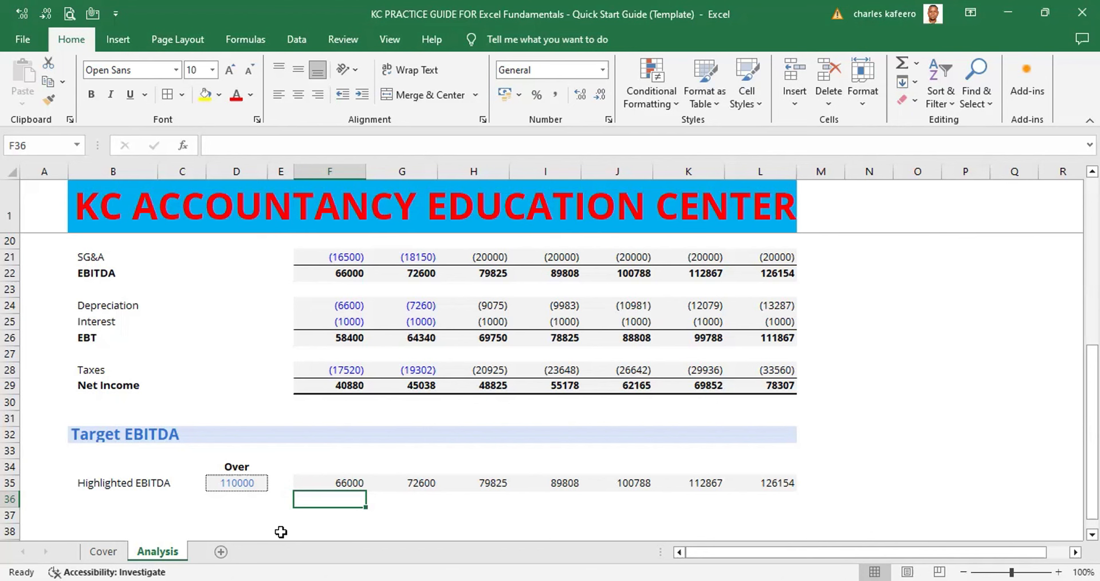
- Select the Highlighted EBITDA values across row 35, starting from F35
left_click(344, 483)
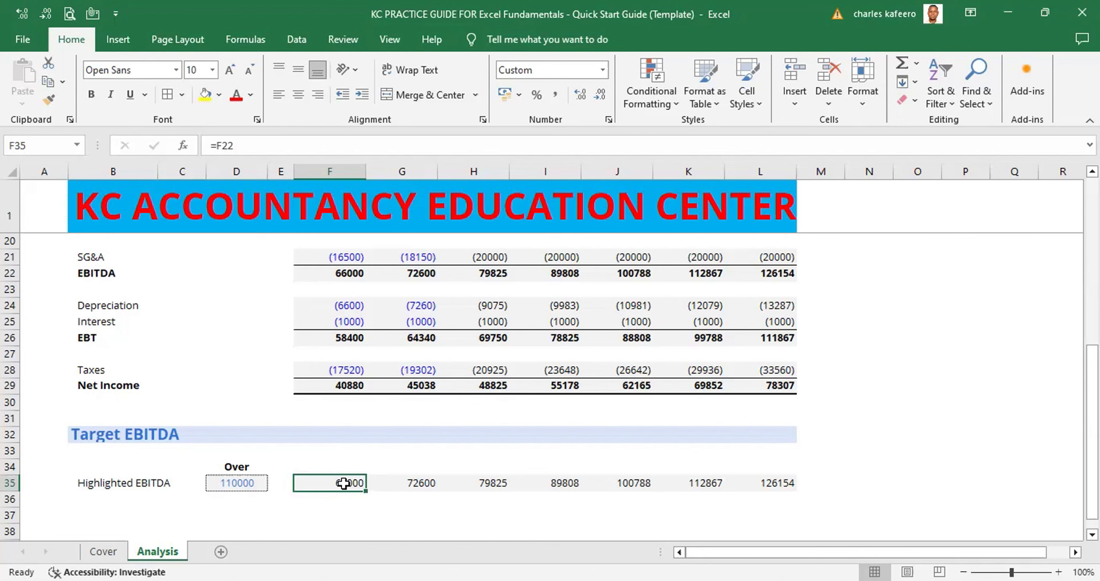
key("shift+Right")
key("shift+Right")
key("shift+Right")
key("shift+Right")
key("shift+Right")
key("shift+Right")
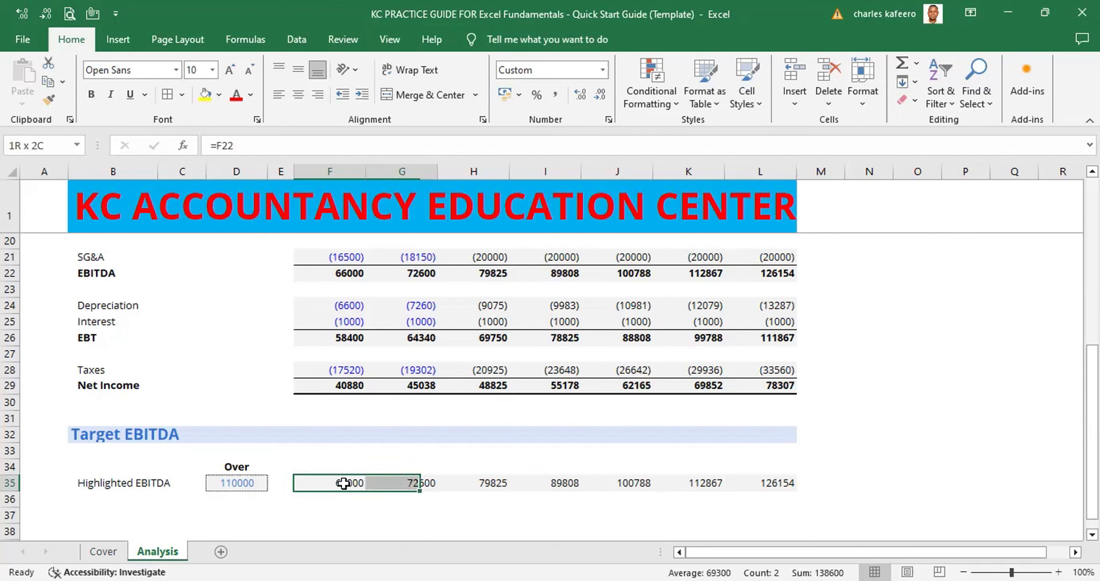